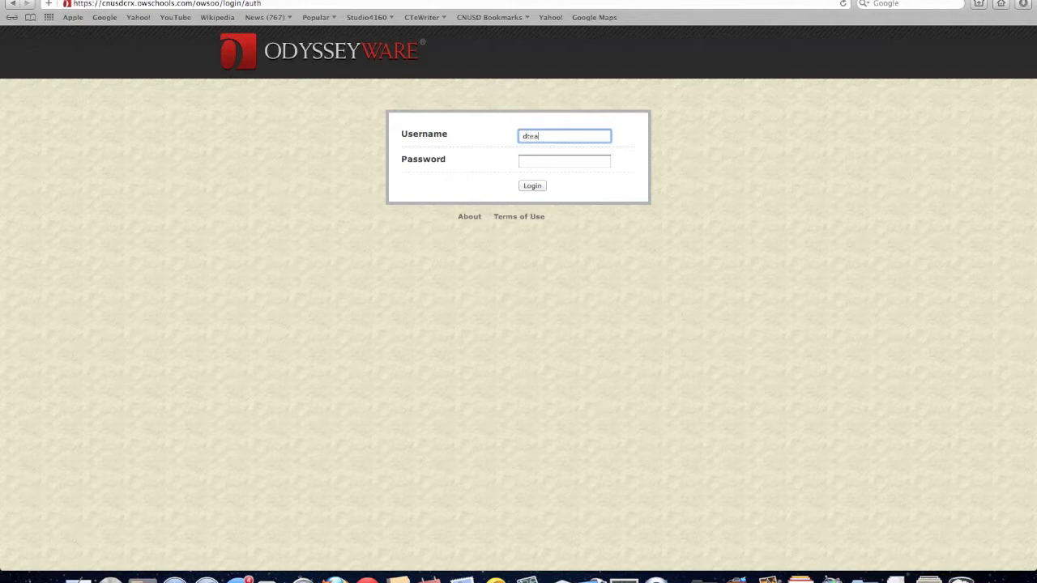
Enter the account password and log in to the teacher account
key("Tab")
type("•••••••••")
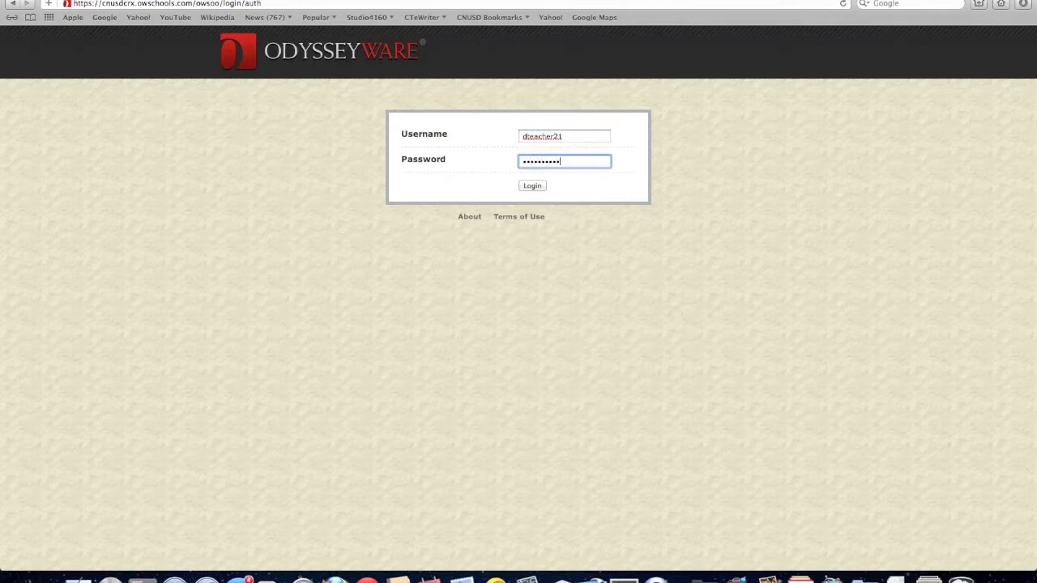
key("Return")
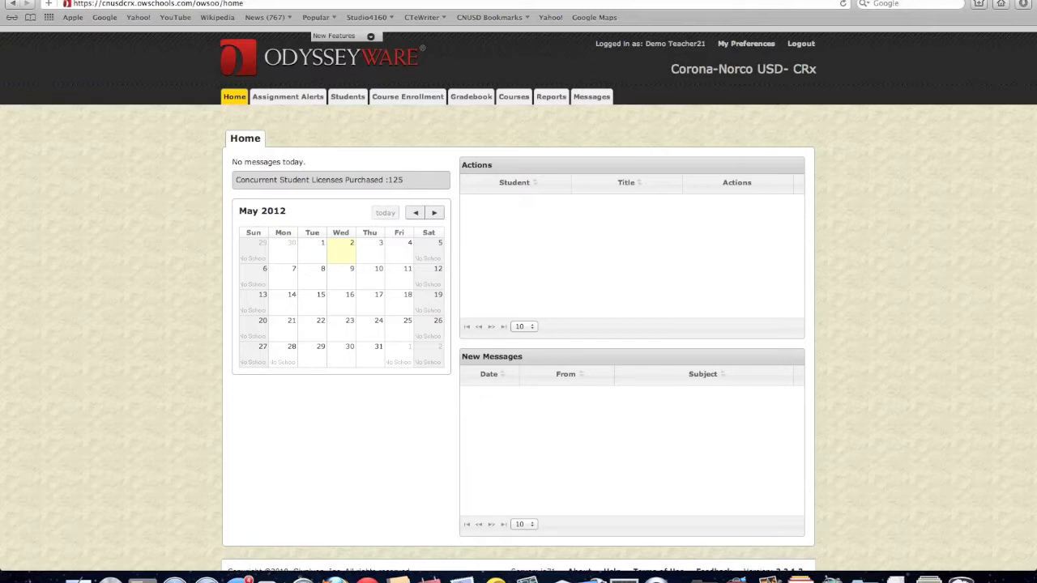
Open the student registration list and filter it by the new student's ID number to check for an existing record
left_click(348, 97)
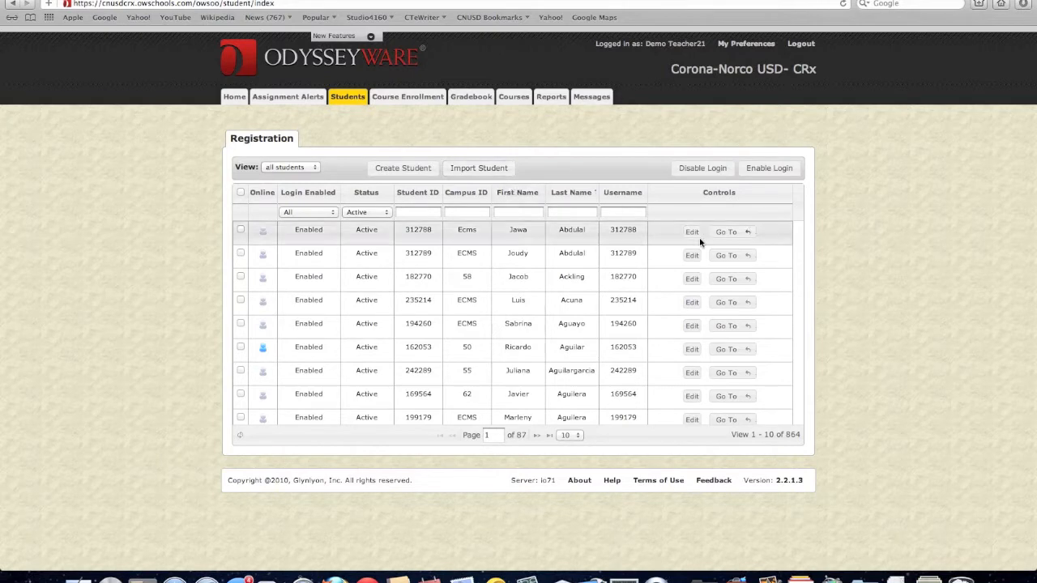
scroll(787, 328, "down", 2)
scroll(786, 328, "up", 2)
scroll(786, 328, "up", 1)
left_click(413, 211)
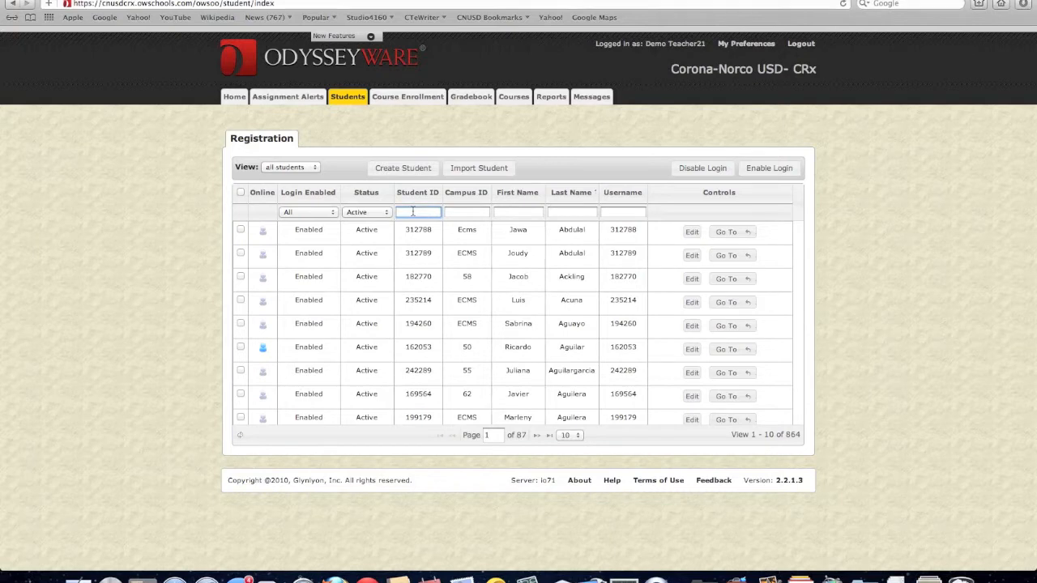
type("117117")
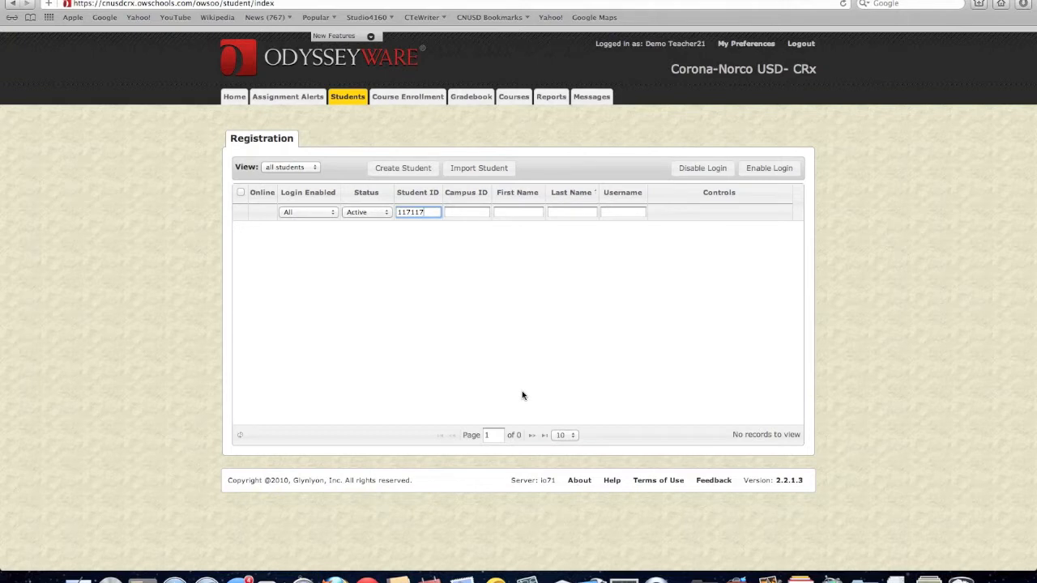
Start creating a new student and fill in the student's first and last name
left_click(413, 172)
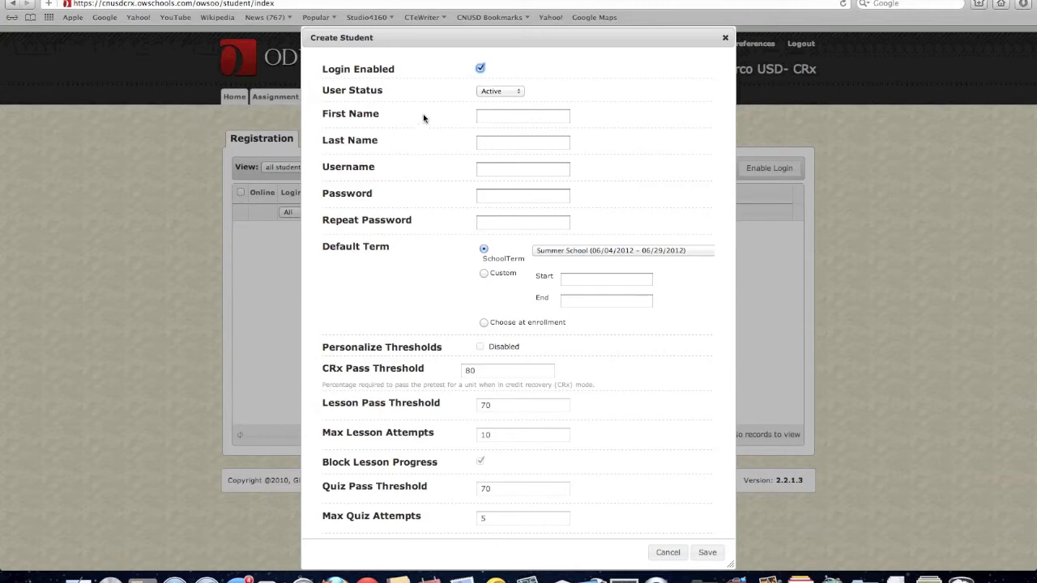
scroll(421, 270, "down", 2)
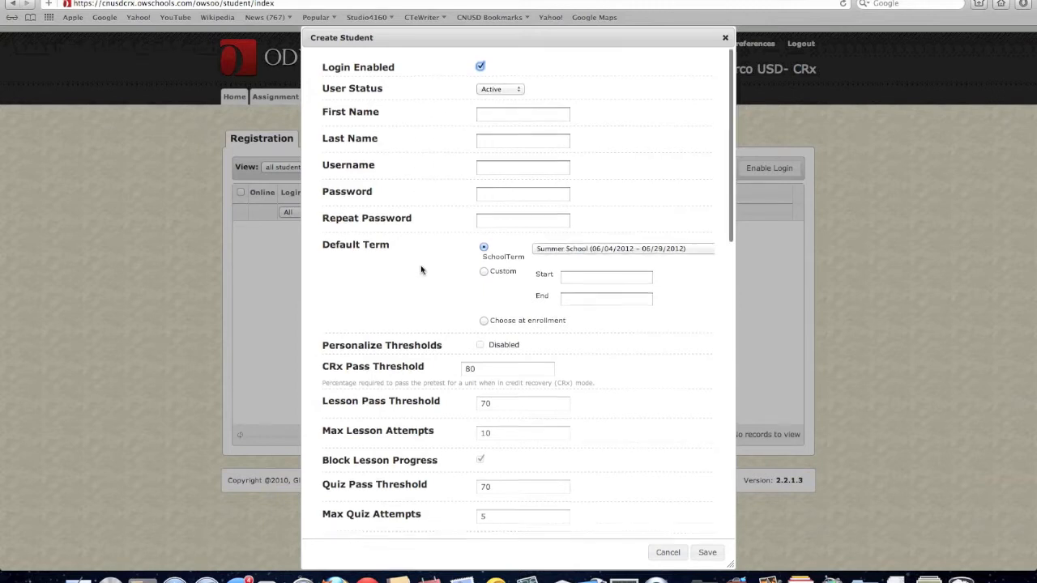
scroll(420, 269, "up", 2)
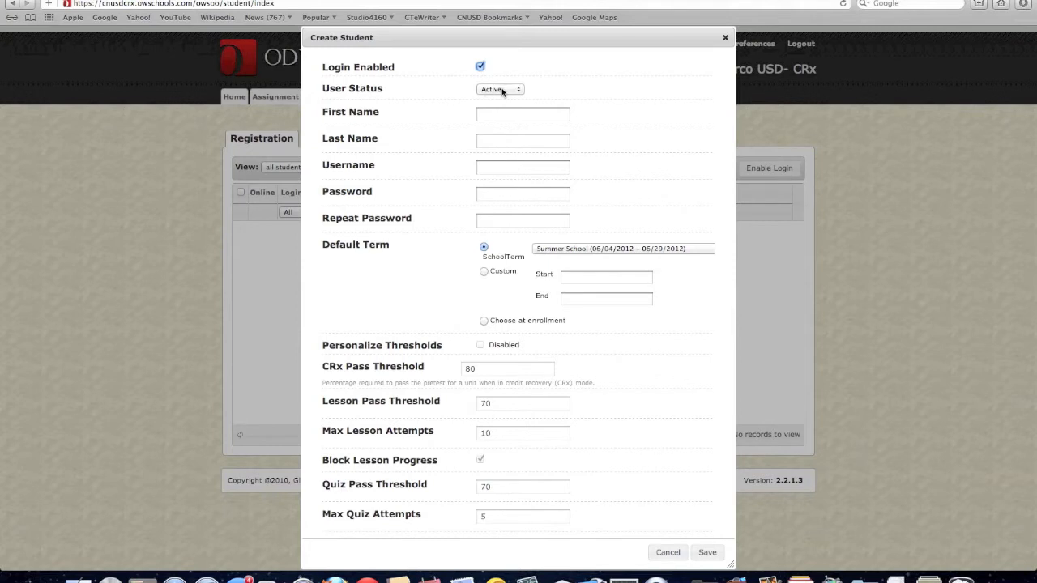
left_click(489, 115)
type("Mary")
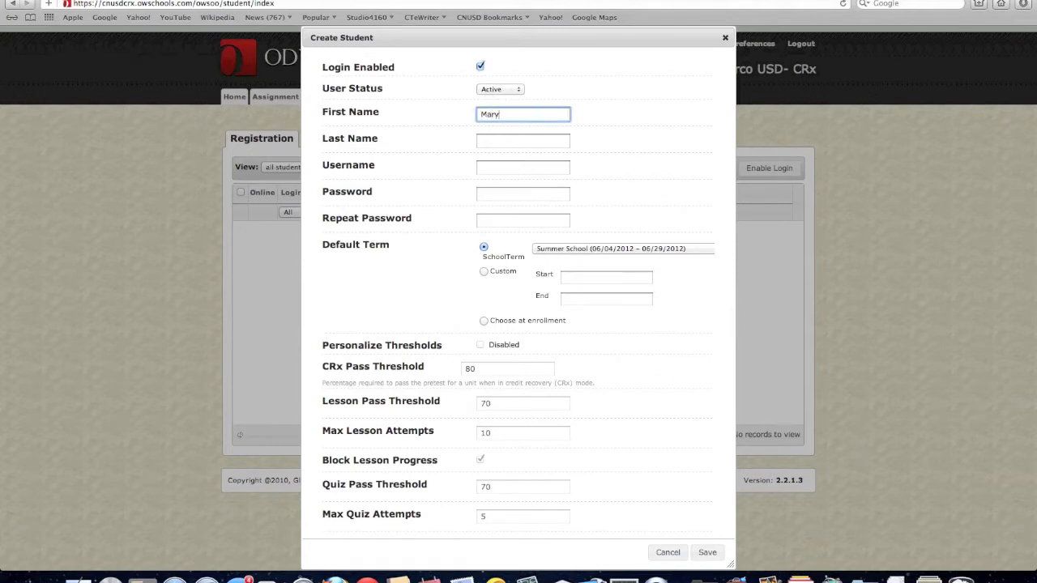
left_click(499, 142)
type("Demo")
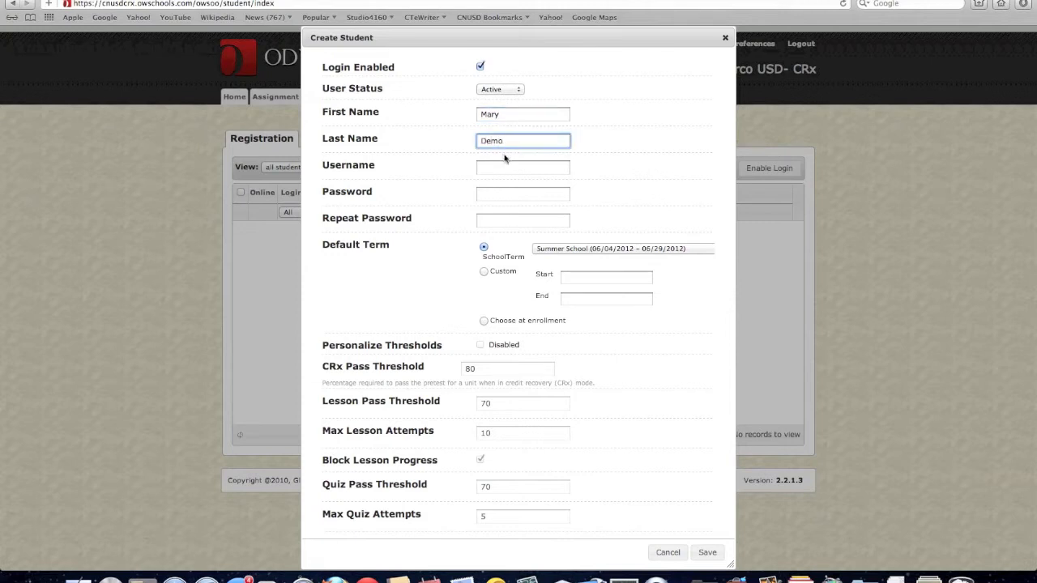
Enter the student's ID number as the username, then fill in the password and repeat password
left_click(501, 169)
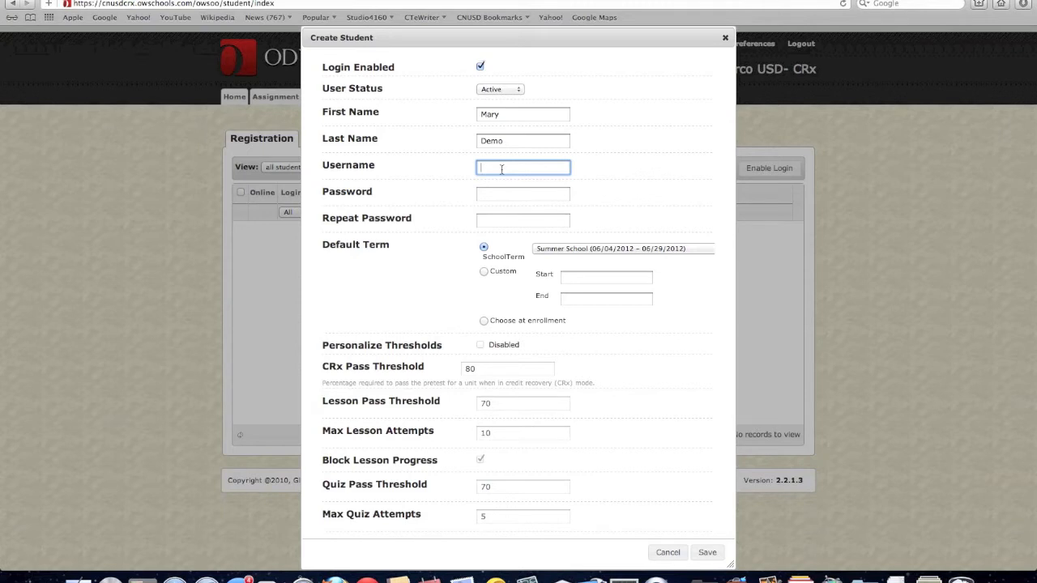
type("117117")
left_click(497, 205)
left_click(491, 198)
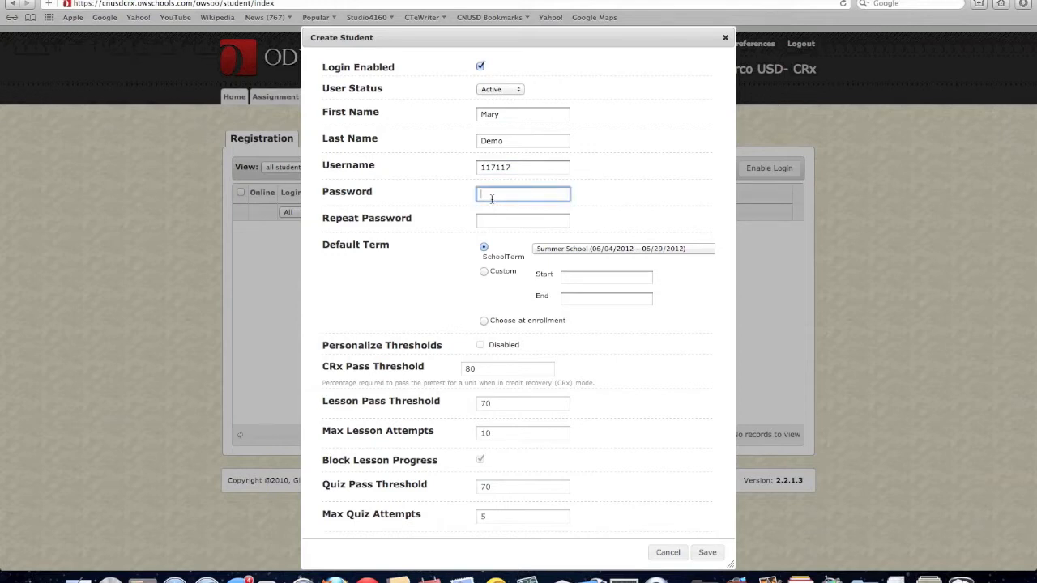
type("••••••")
left_click(496, 220)
type("••••••")
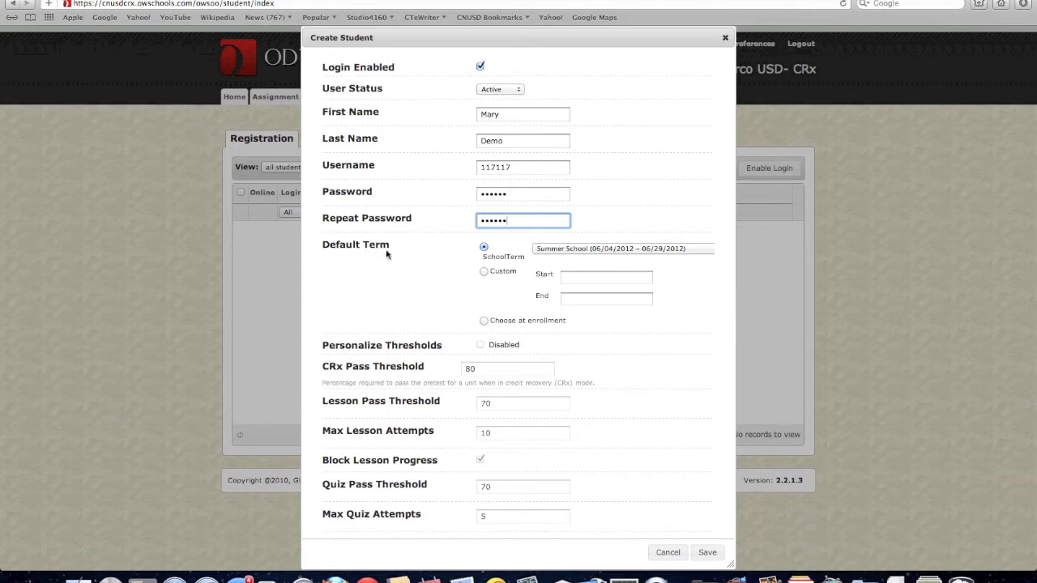
Review the available school terms and set the new student's default term to Choose at enrollment
left_click(710, 252)
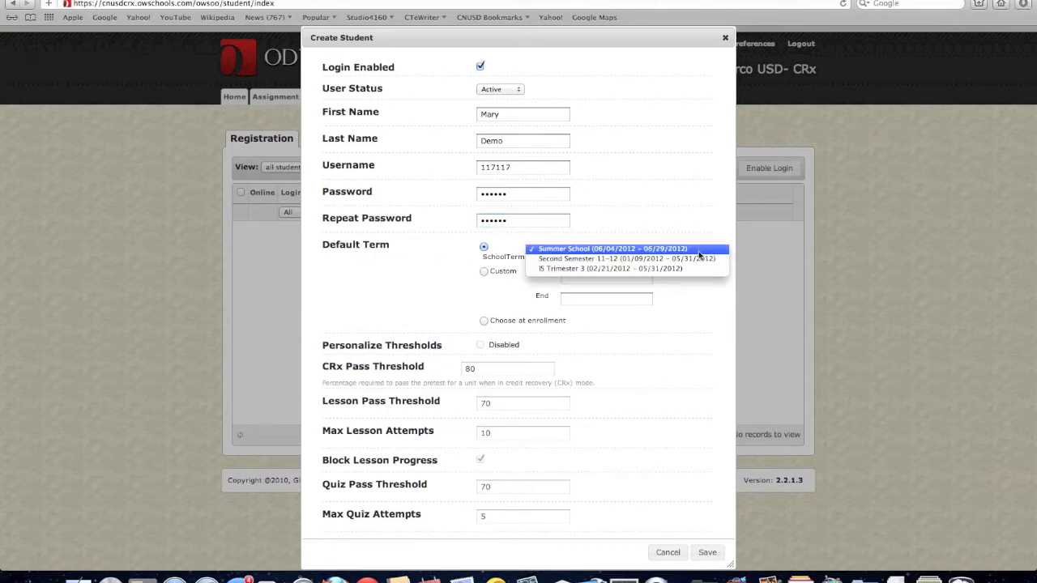
left_click(685, 250)
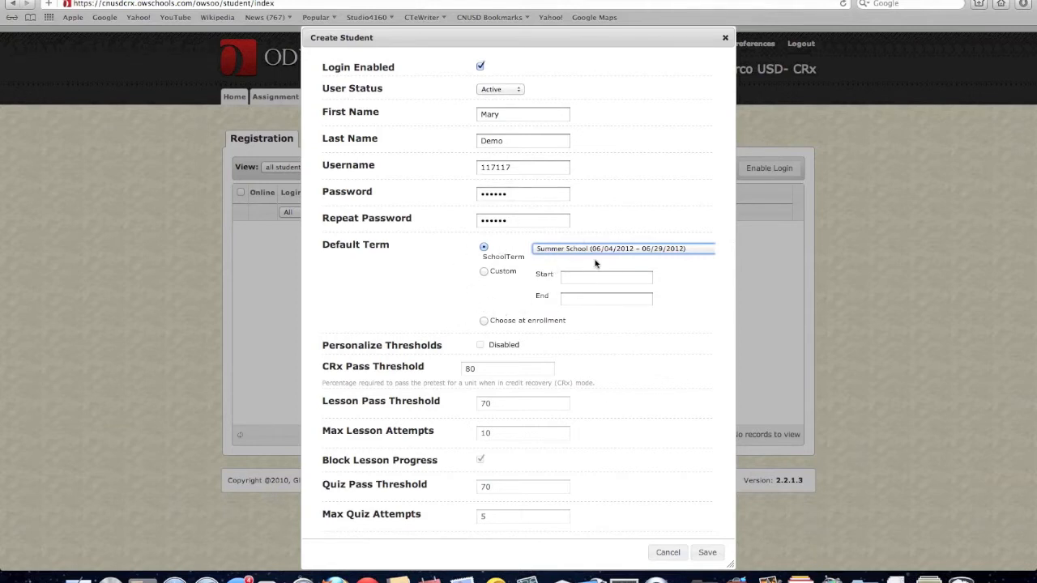
left_click(483, 322)
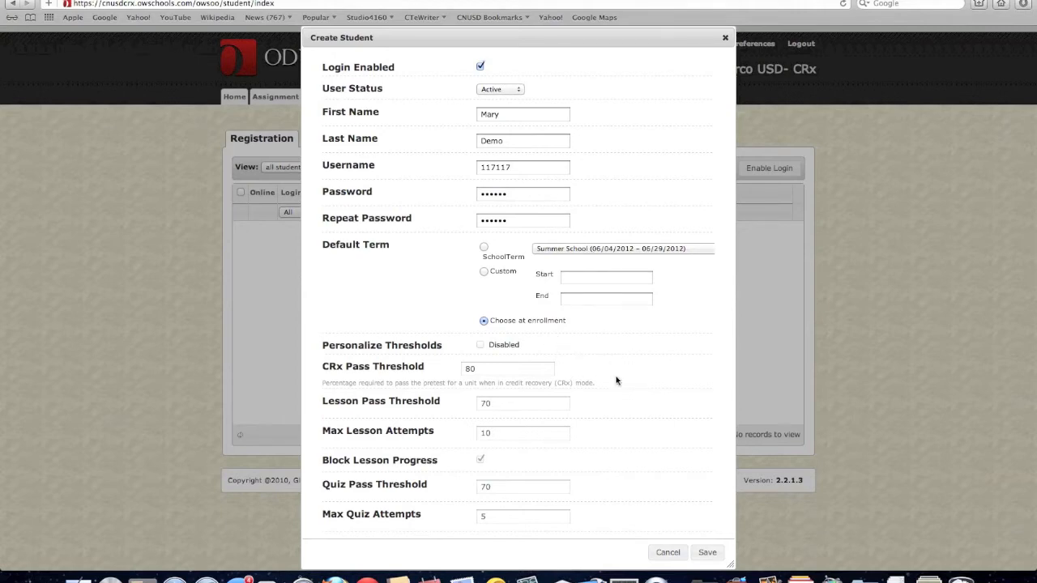
Fill in the new student's student ID number and set the campus ID to DEMO
scroll(616, 380, "down", 1)
scroll(616, 381, "down", 5)
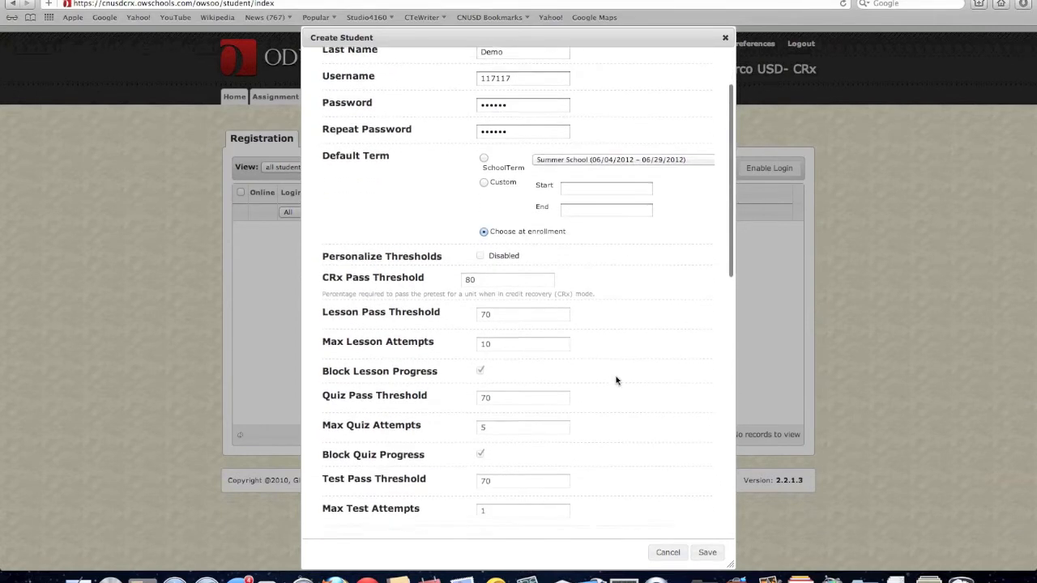
scroll(616, 380, "down", 2)
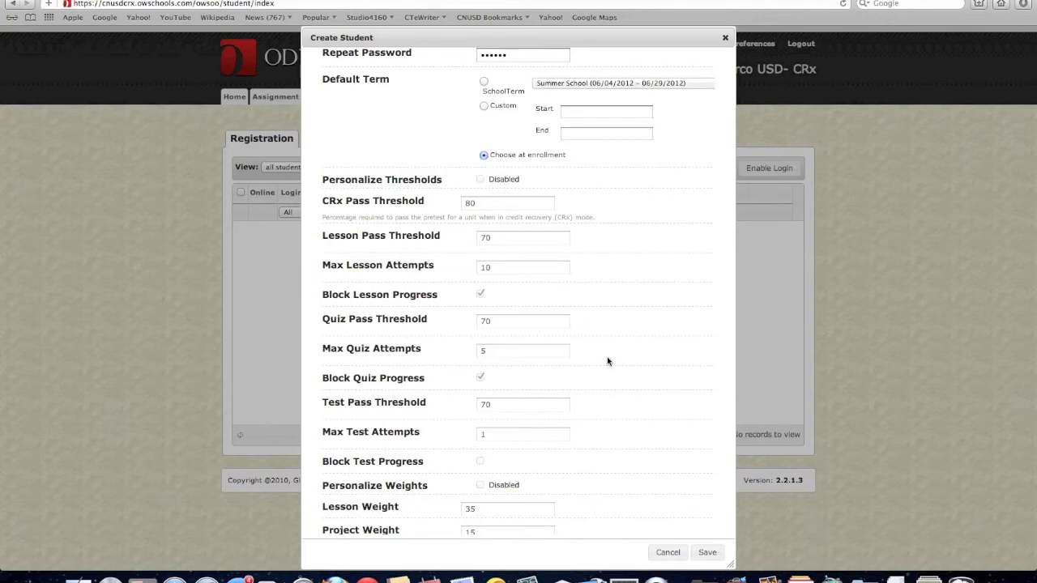
scroll(607, 357, "down", 5)
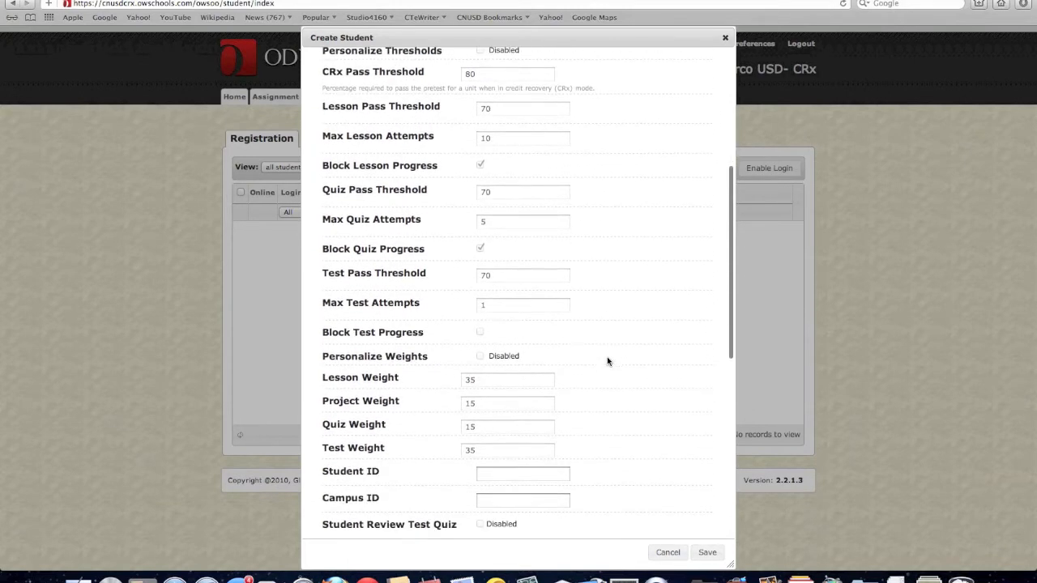
scroll(607, 359, "down", 2)
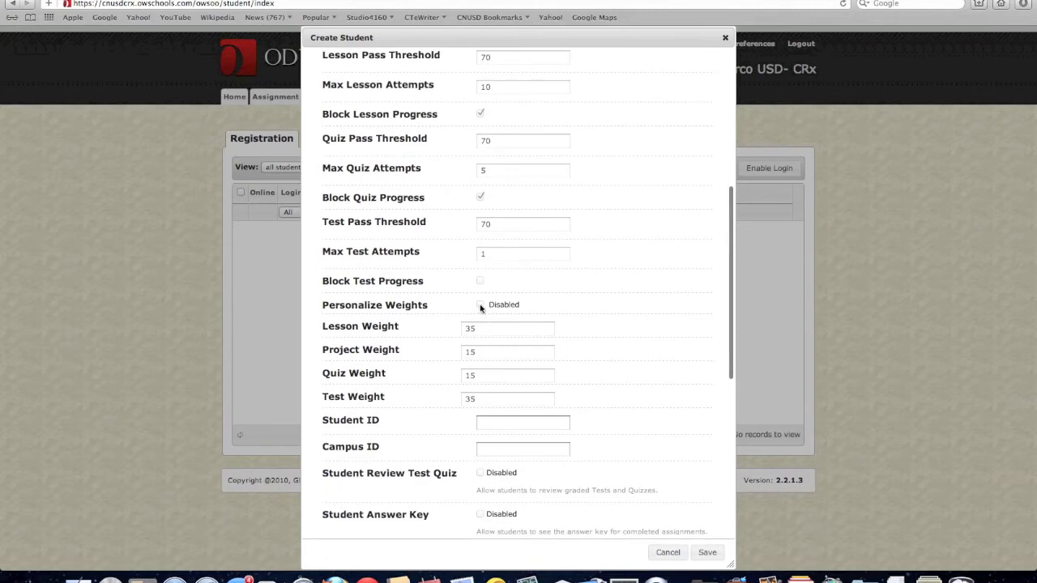
scroll(595, 374, "down", 3)
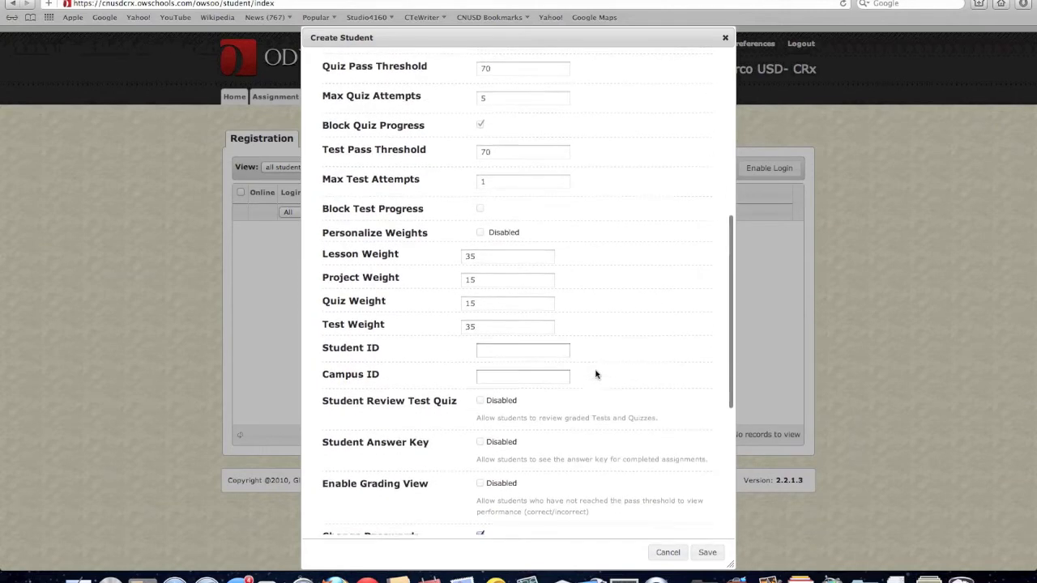
scroll(595, 375, "down", 2)
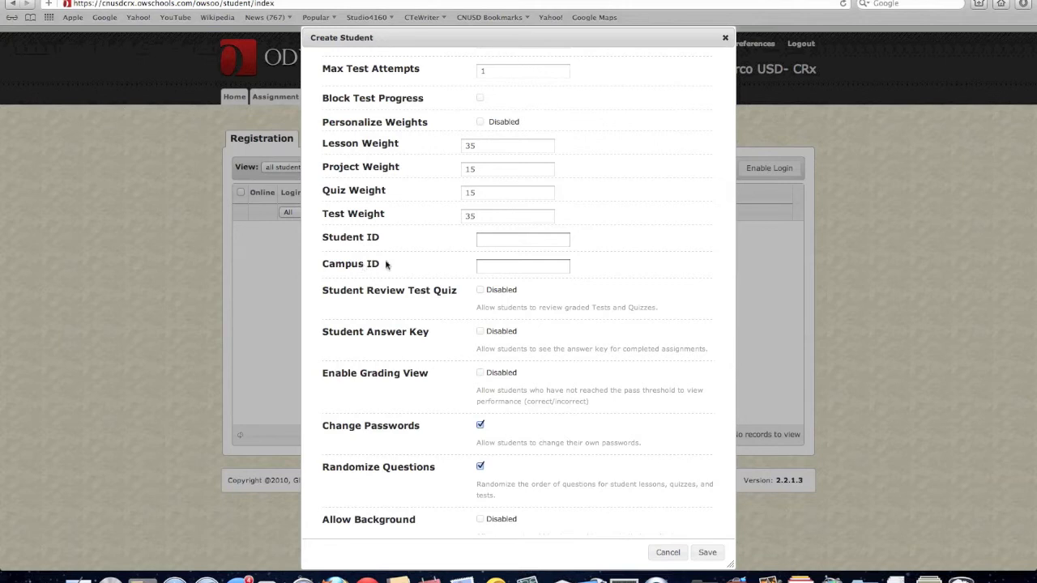
left_click(489, 243)
type("117117")
left_click(500, 265)
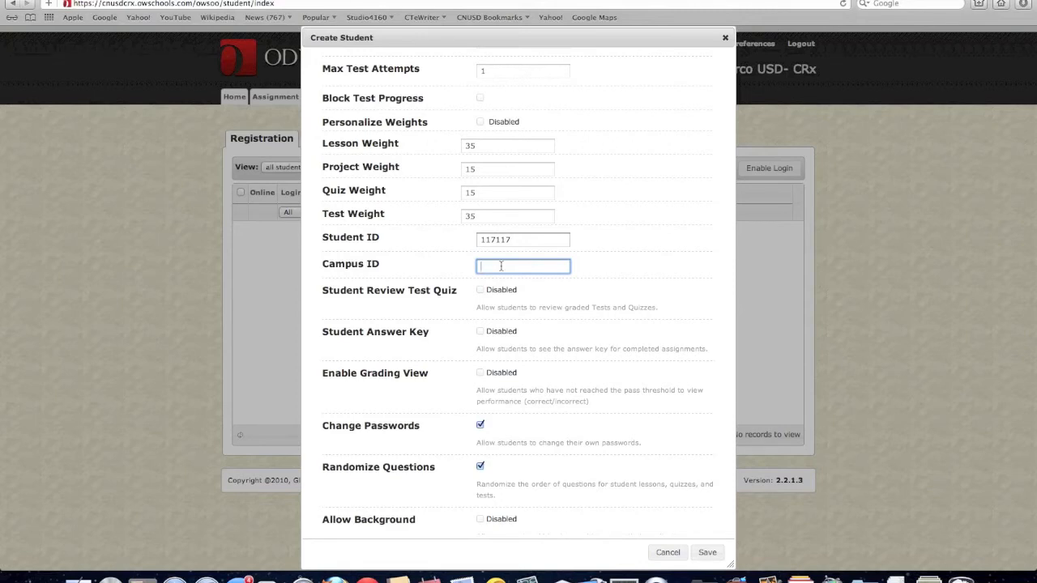
type("DEMO")
Disable Change Passwords for the new student and save the student record
scroll(654, 303, "down", 3)
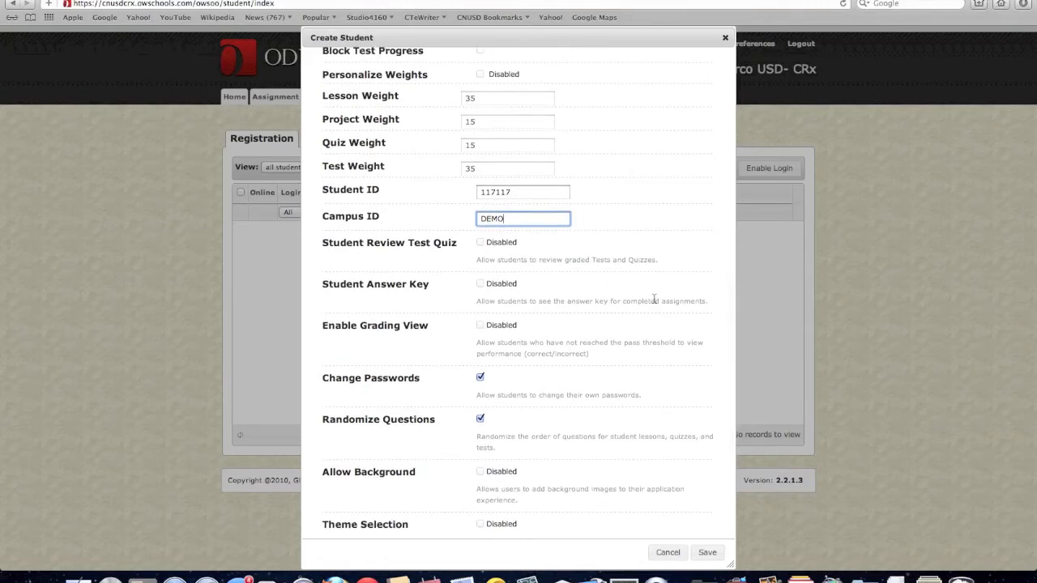
scroll(654, 302, "down", 2)
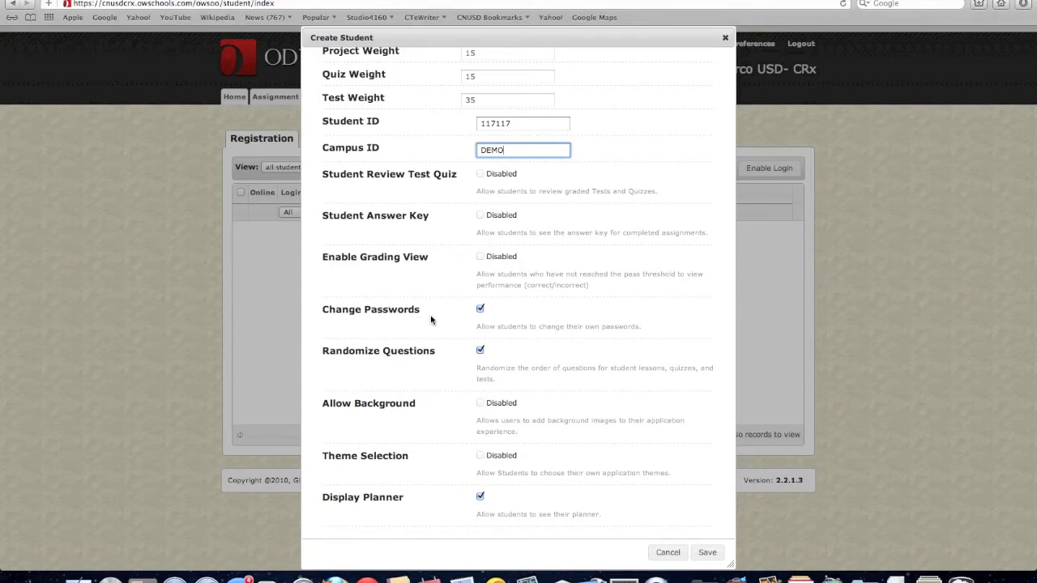
left_click(480, 310)
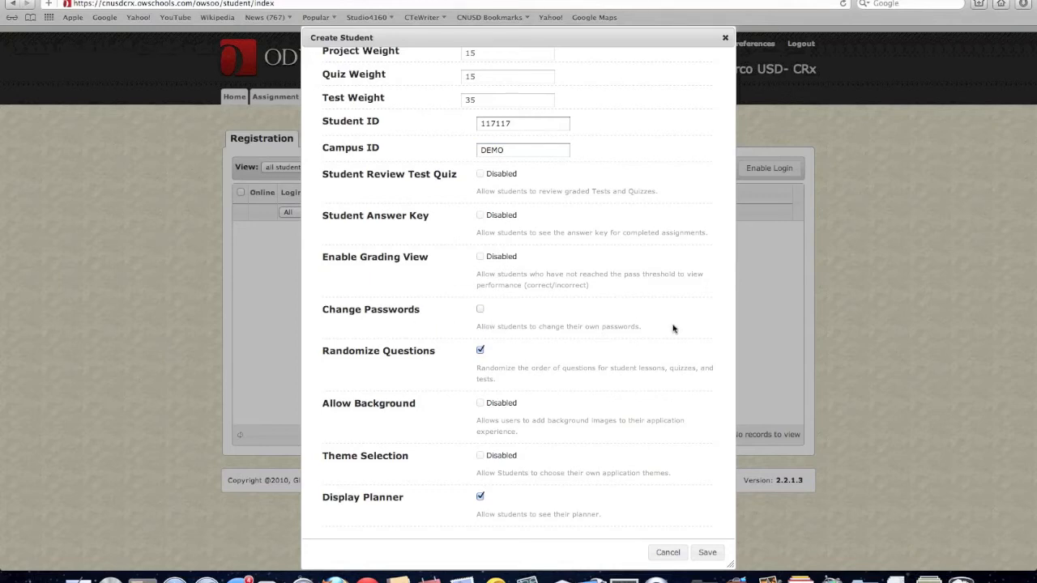
scroll(672, 328, "down", 2)
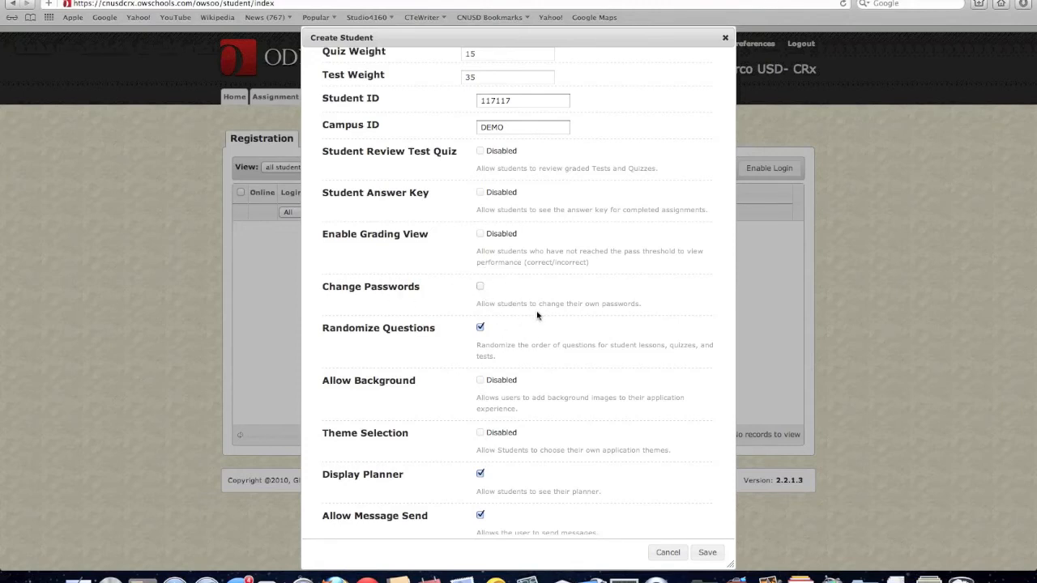
scroll(597, 324, "down", 3)
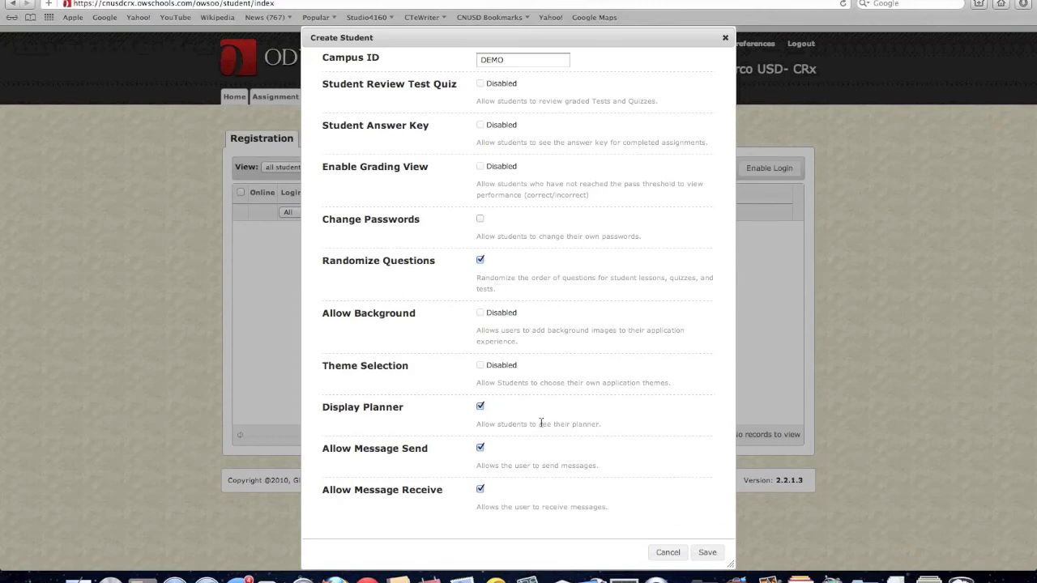
left_click(480, 405)
left_click(707, 553)
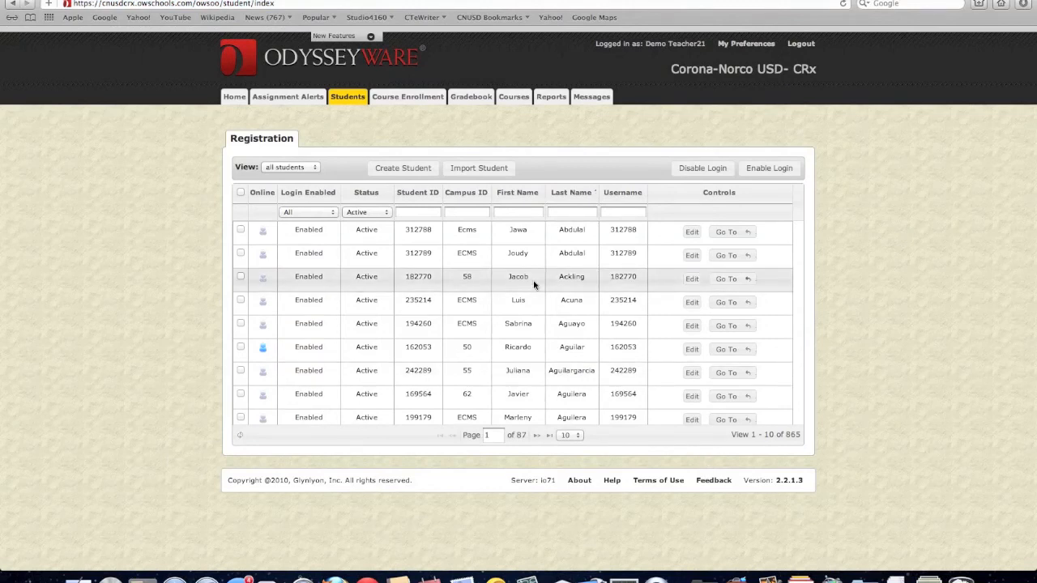
Filter the registration list by the start of the new student's ID number to find the saved record
left_click(413, 212)
type("11")
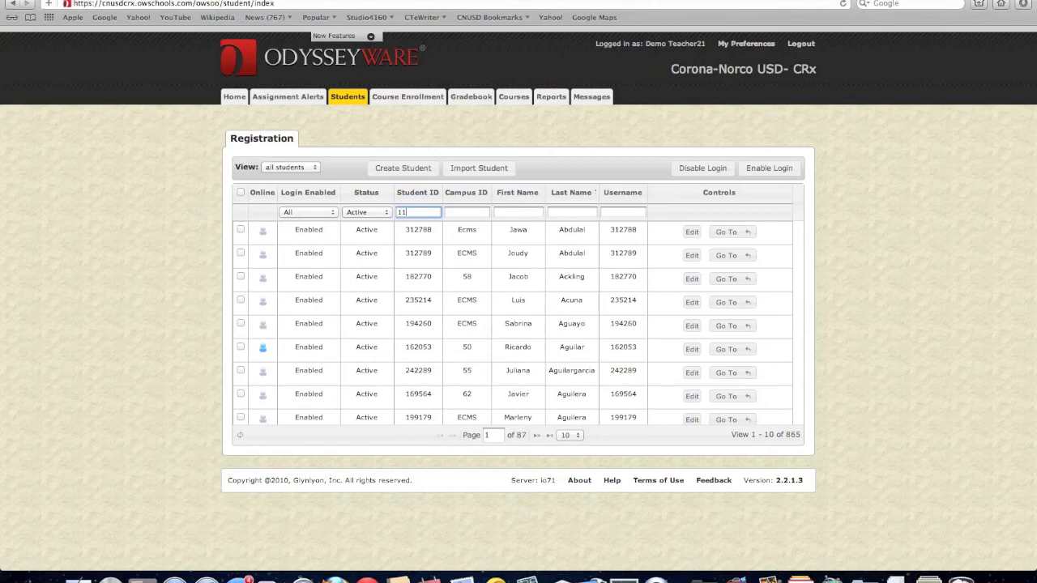
type("711")
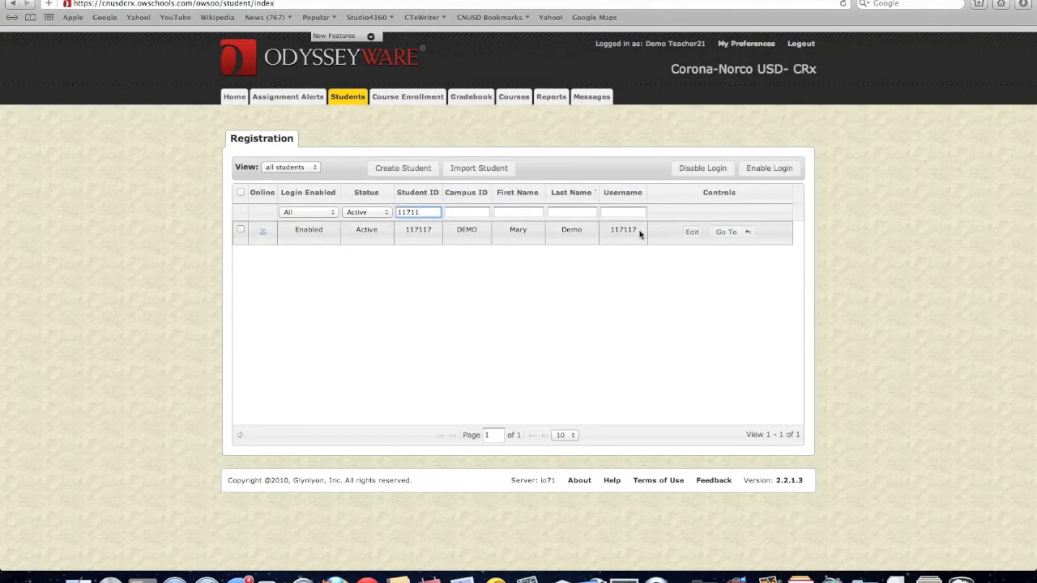
Open the new student's record for editing, review all of its settings, and save it
left_click(692, 233)
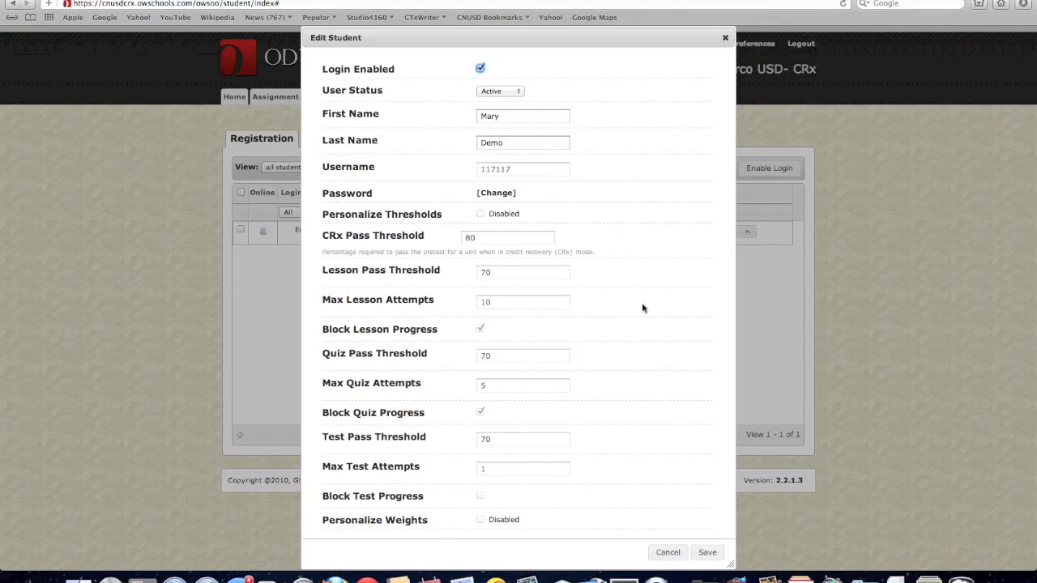
scroll(642, 307, "down", 10)
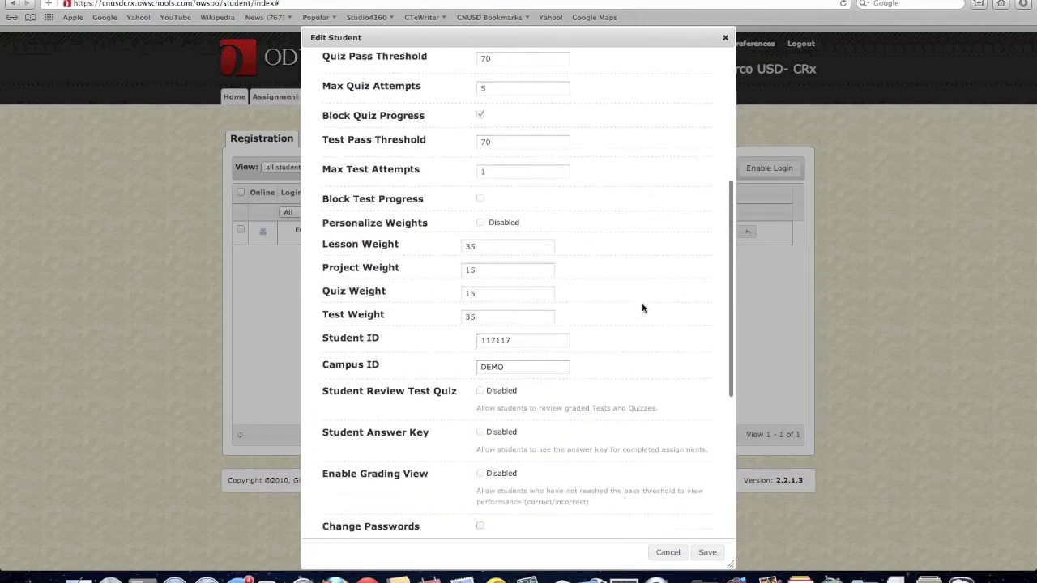
scroll(579, 307, "down", 3)
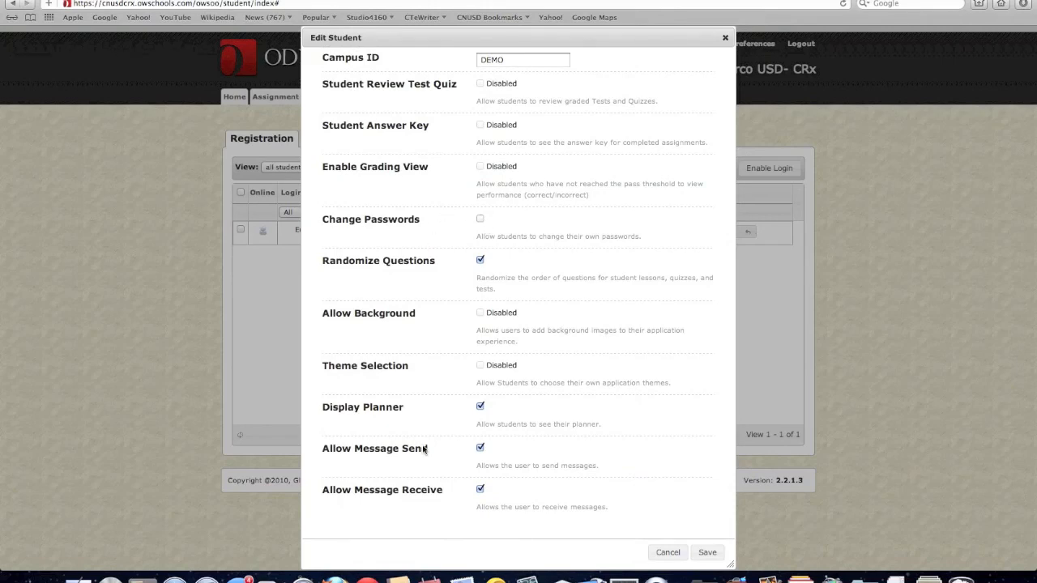
scroll(555, 426, "up", 12)
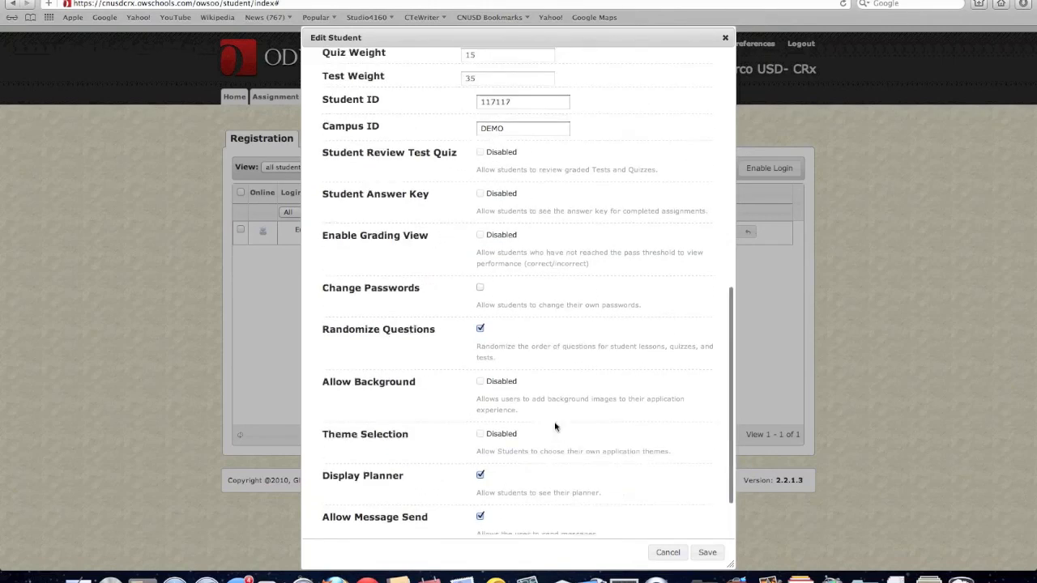
scroll(555, 426, "up", 2)
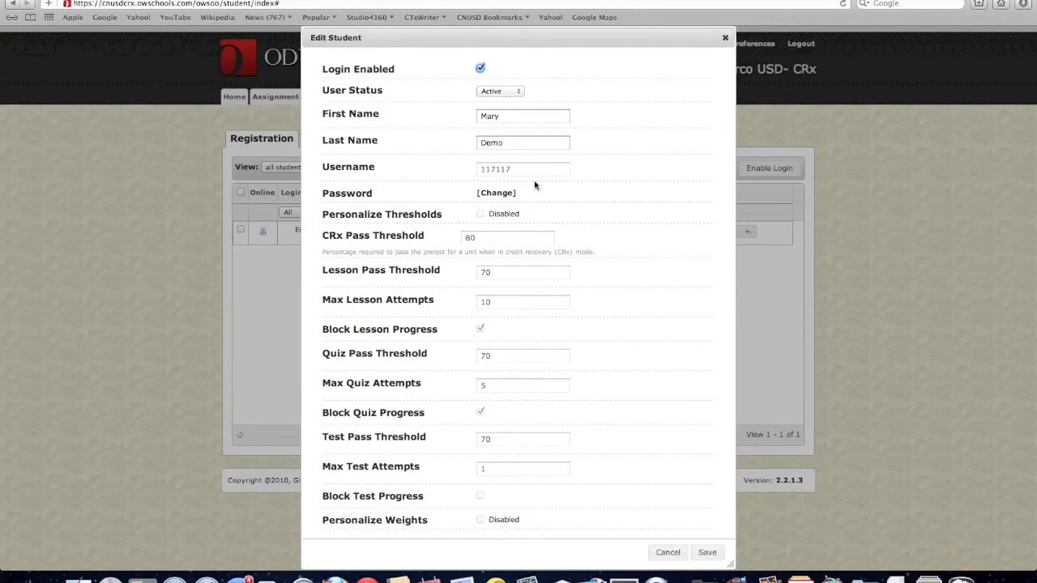
left_click(706, 552)
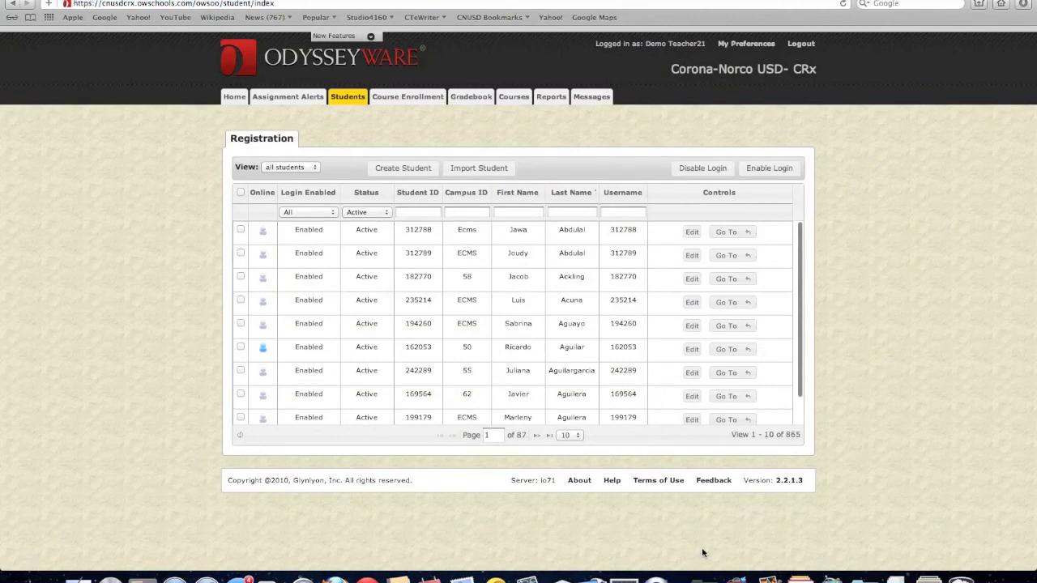